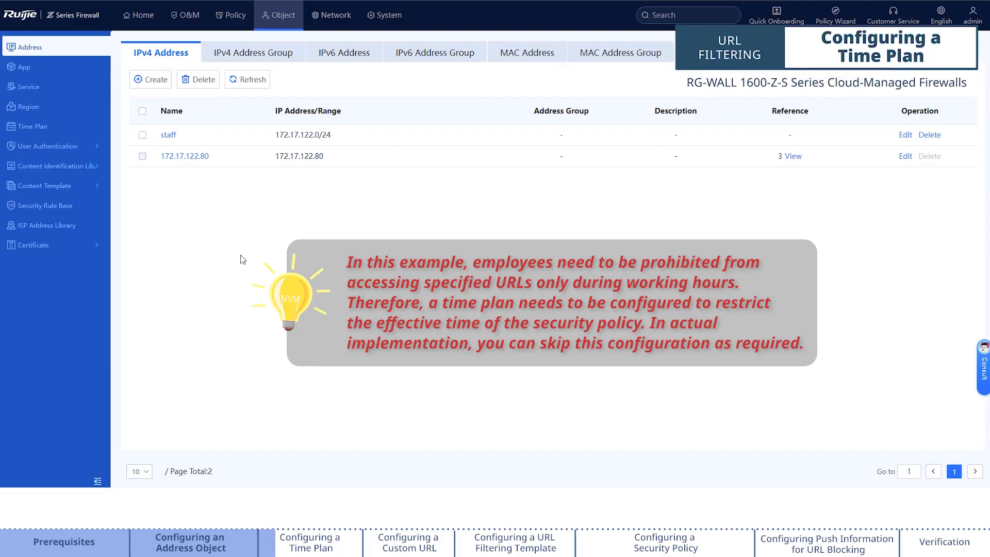
- Start a new cyclic time plan and name it workTime
click(47, 129)
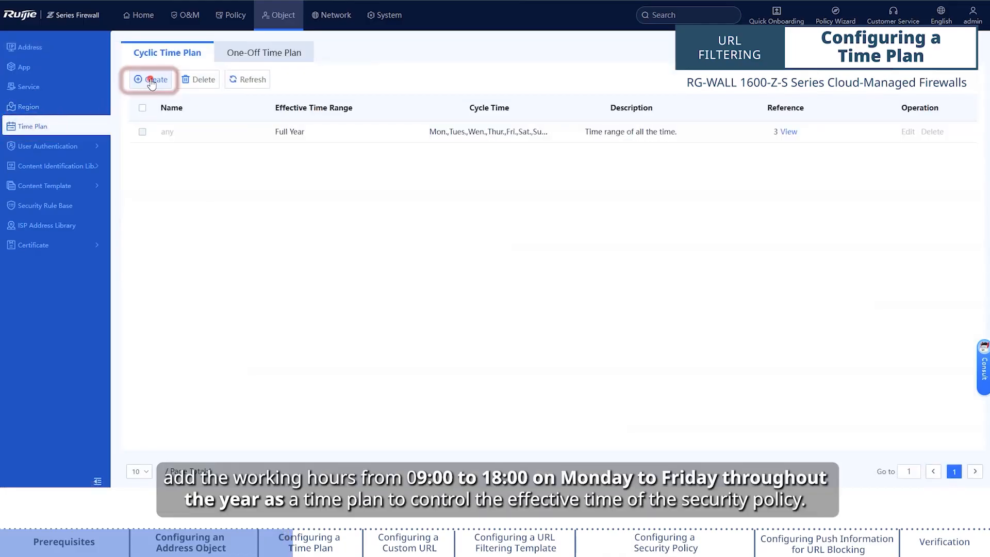
click(150, 80)
click(283, 104)
text(wor)
- Add a cycle entry to the time plan and select Monday through Friday as its days
click(220, 224)
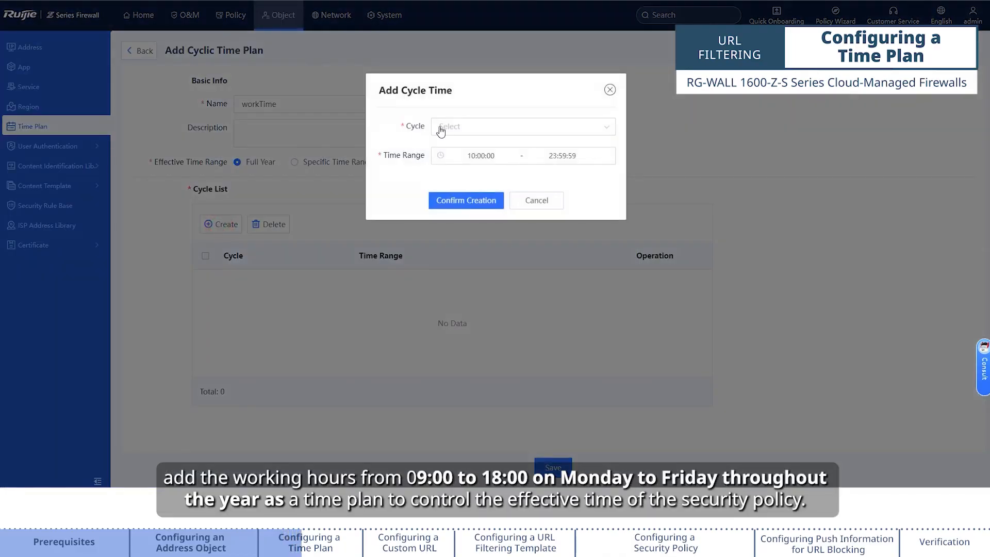
click(436, 127)
click(446, 146)
click(446, 163)
click(446, 181)
click(446, 199)
click(445, 217)
click(398, 197)
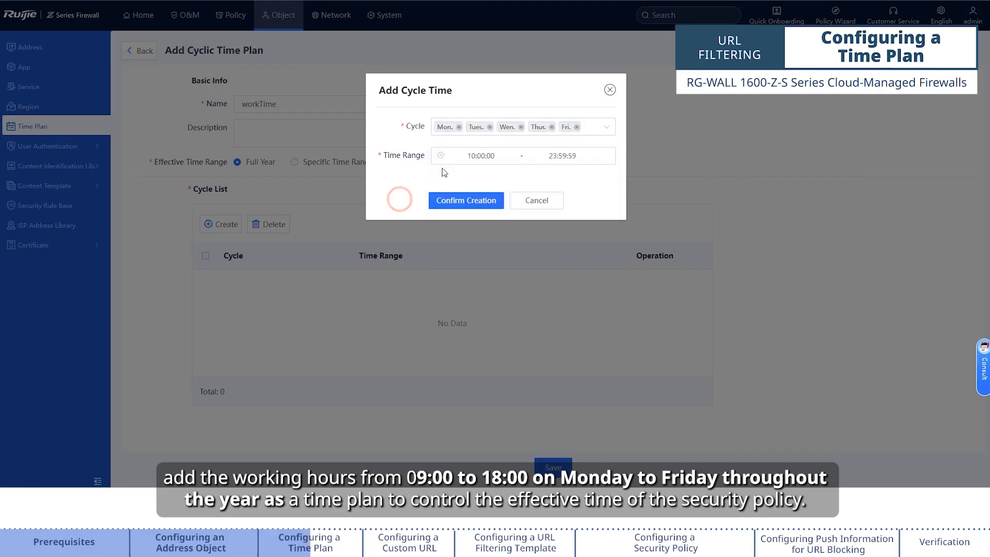
- Set the cycle entry's time range to 09:00:00-18:00:00, confirm it and save the time plan
click(464, 155)
click(453, 233)
scroll(542, 250, up, 1)
click(540, 214)
scroll(565, 253, up, 10)
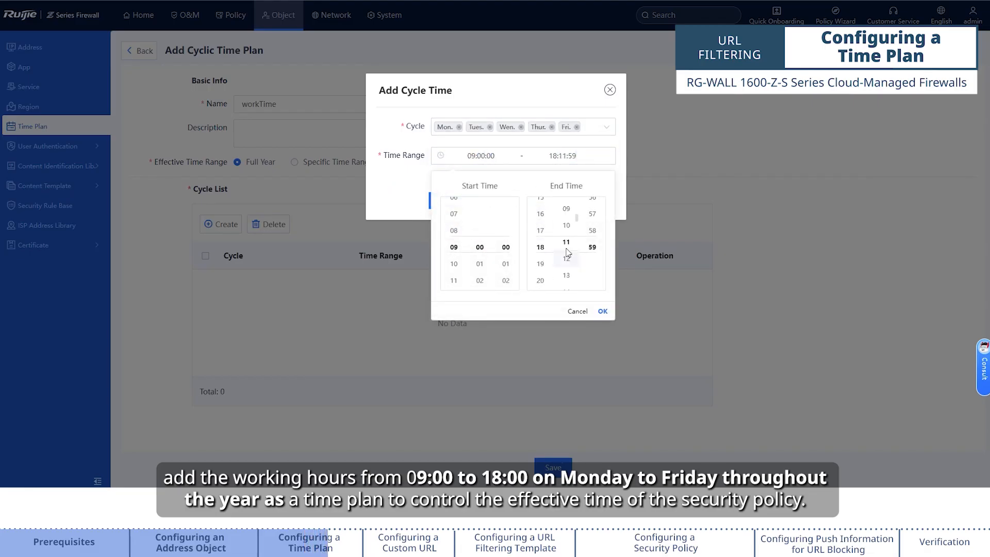
click(566, 247)
scroll(594, 246, up, 5)
scroll(594, 245, up, 10)
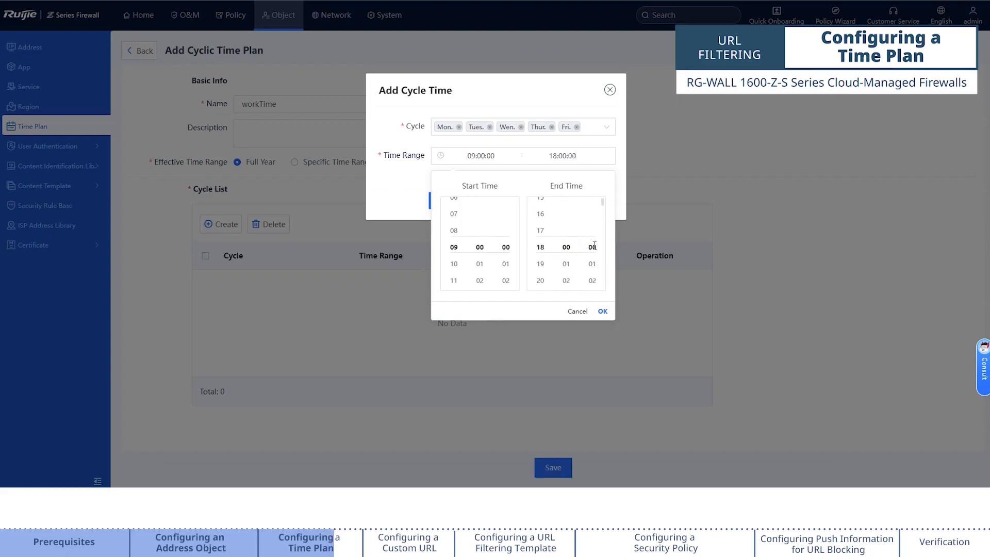
click(602, 311)
click(473, 202)
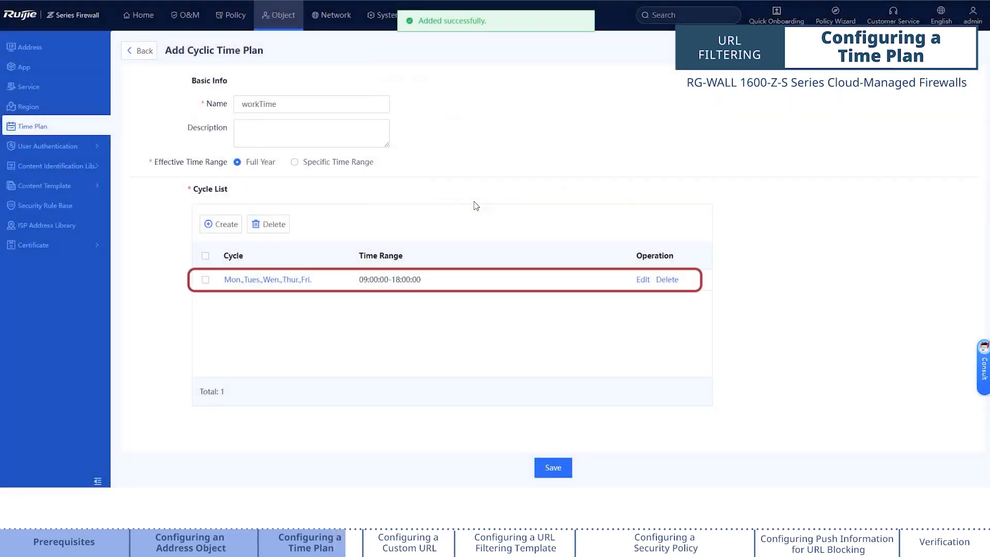
click(541, 468)
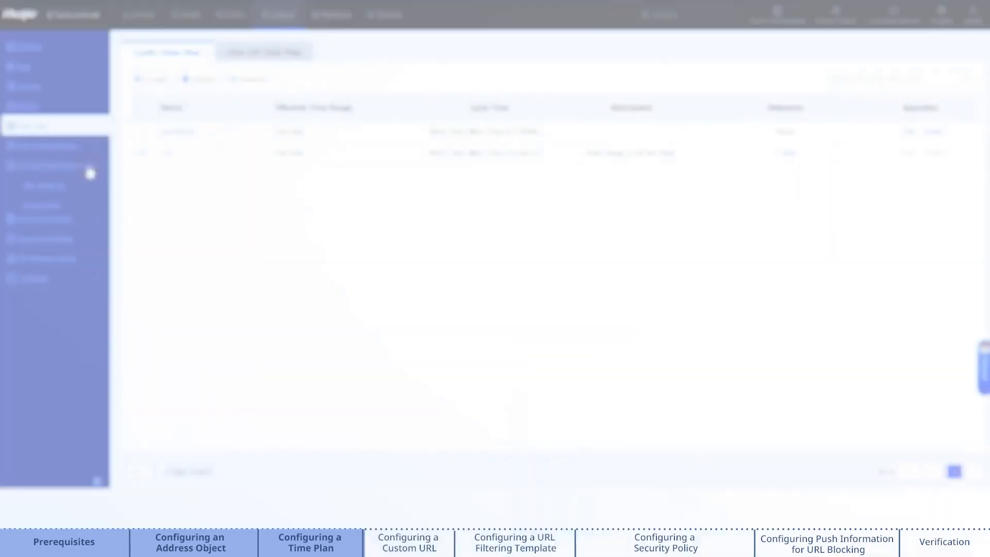
click(58, 188)
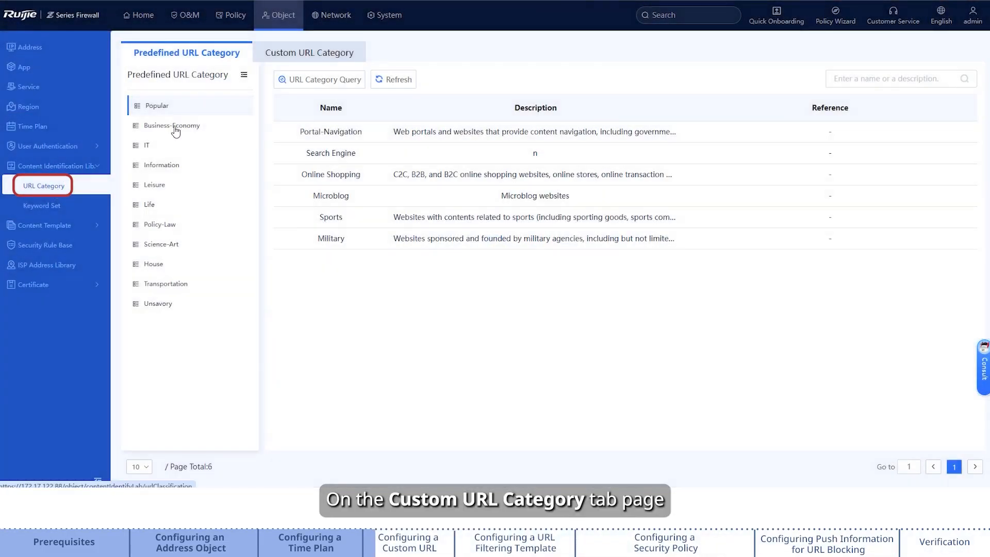
click(265, 60)
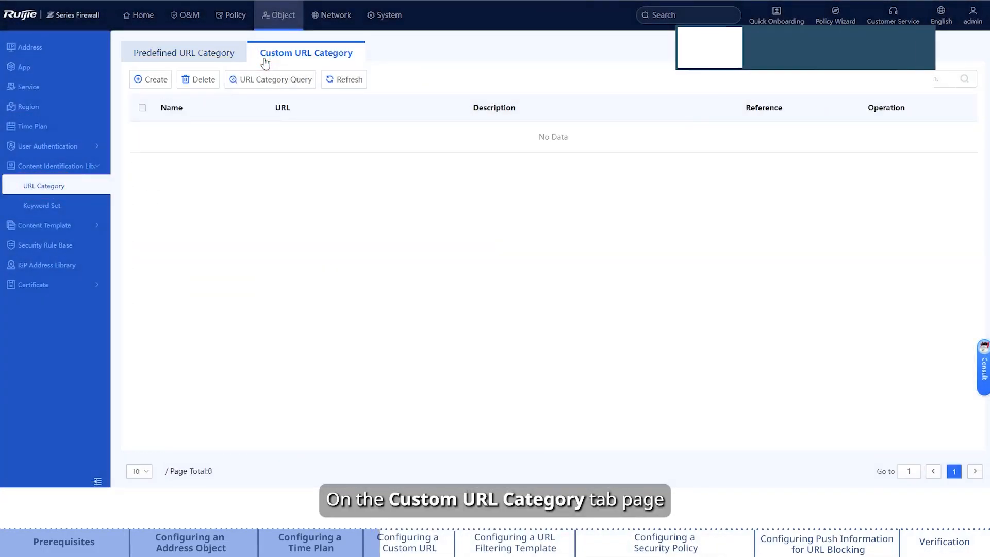
click(151, 80)
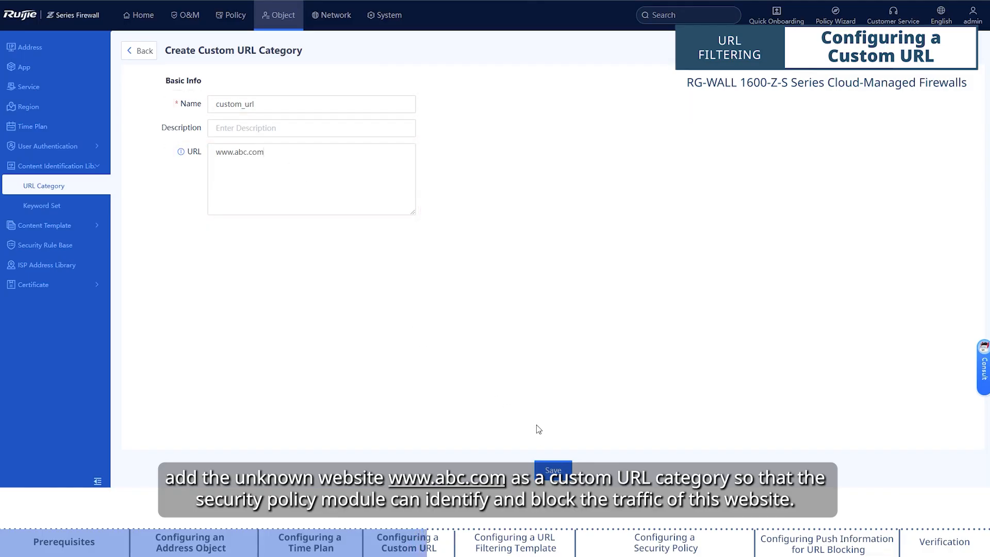
click(553, 470)
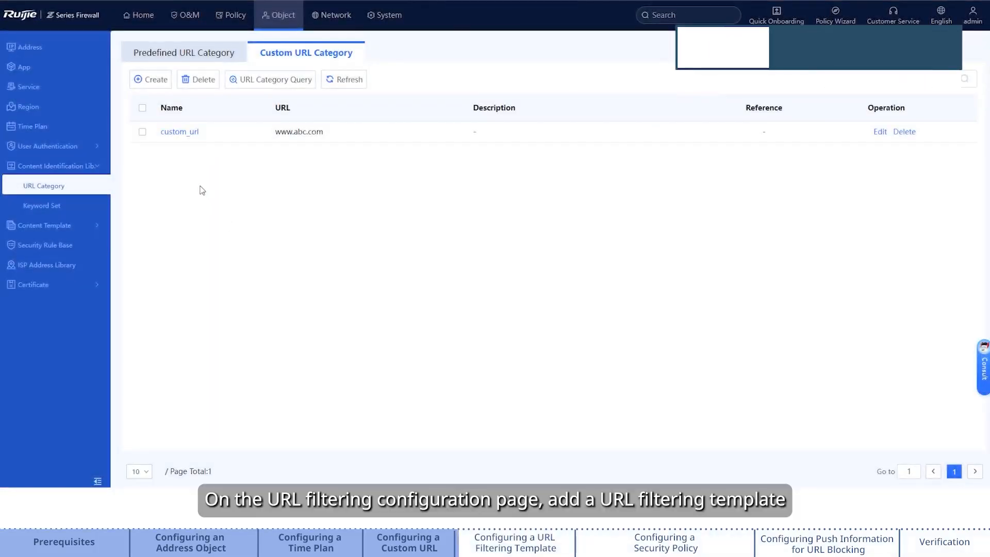
- Start a new custom URL filtering content template and name it template1
click(85, 224)
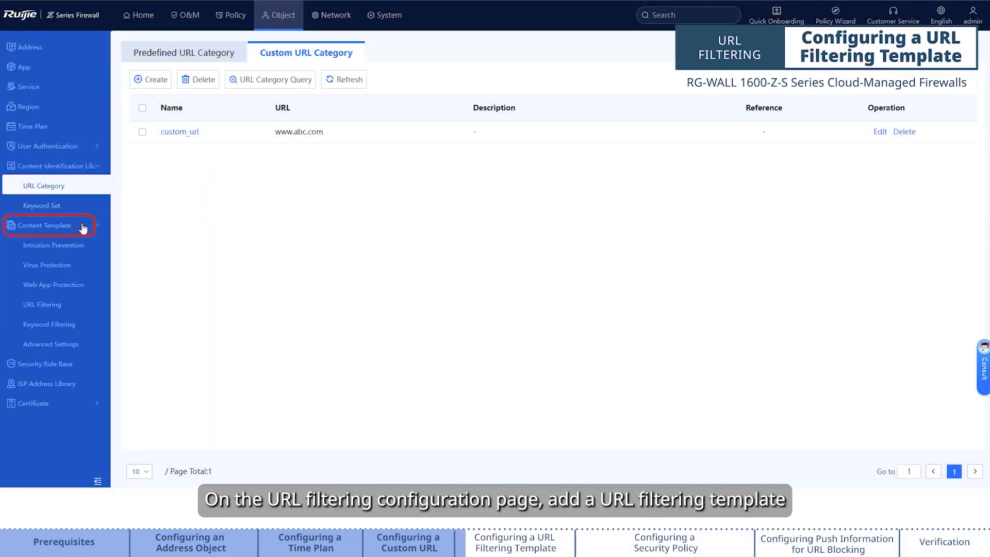
click(63, 304)
click(154, 79)
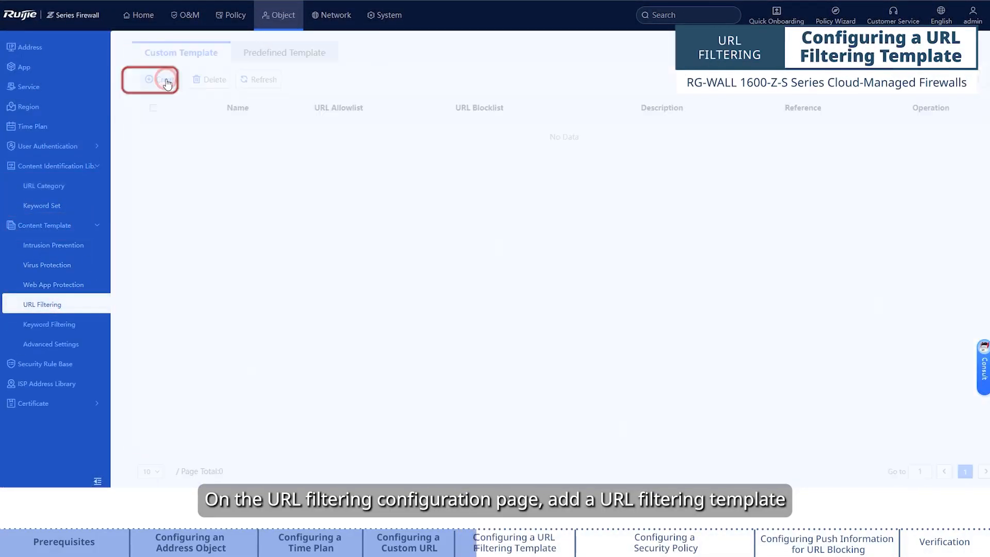
click(232, 100)
text(template1)
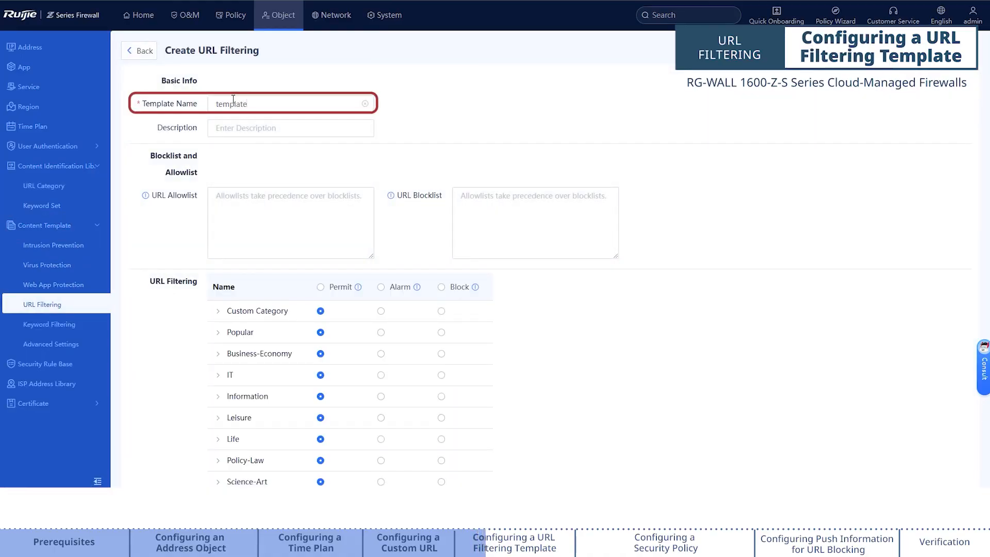
- Set the custom_url category and the whole Leisure category to Block, and save the URL filtering template
click(218, 313)
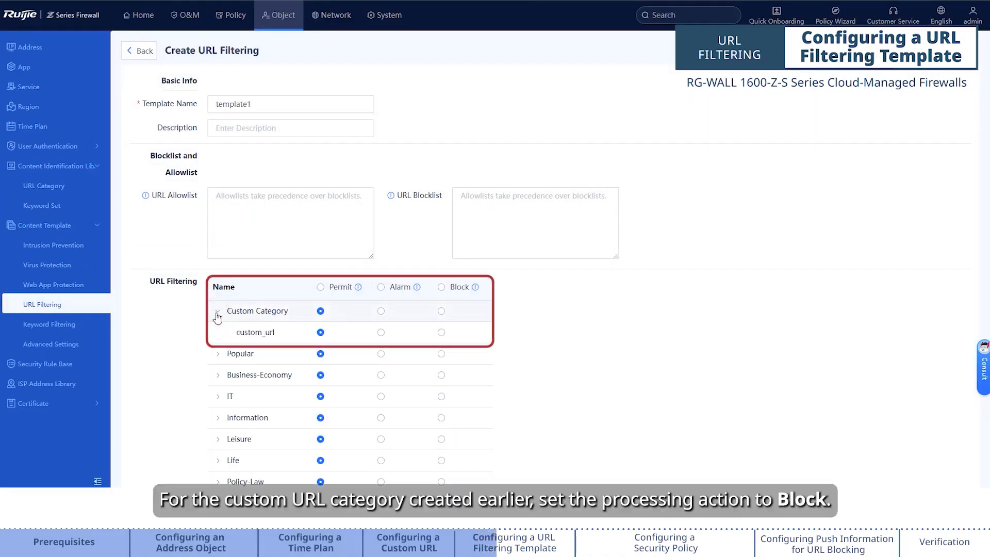
click(442, 333)
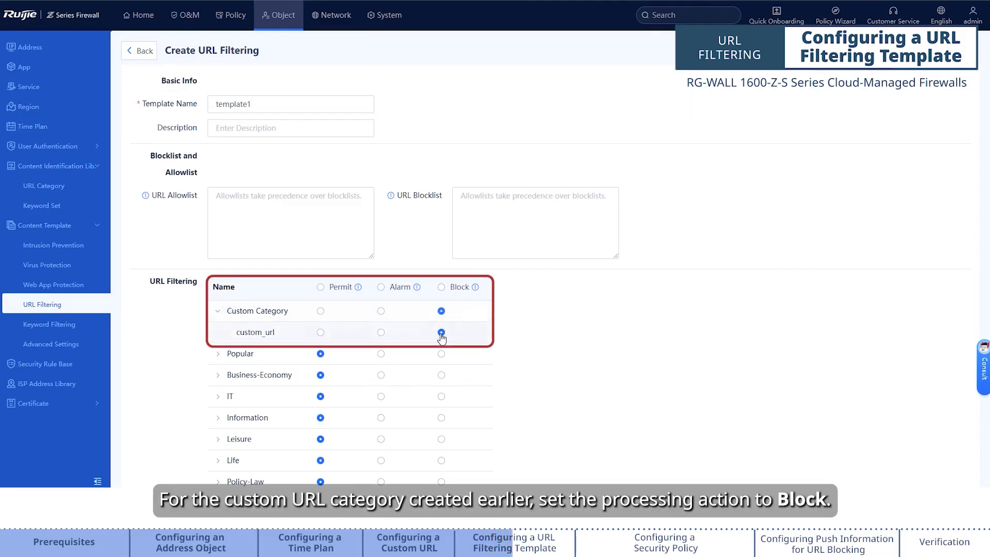
scroll(438, 335, down, 3)
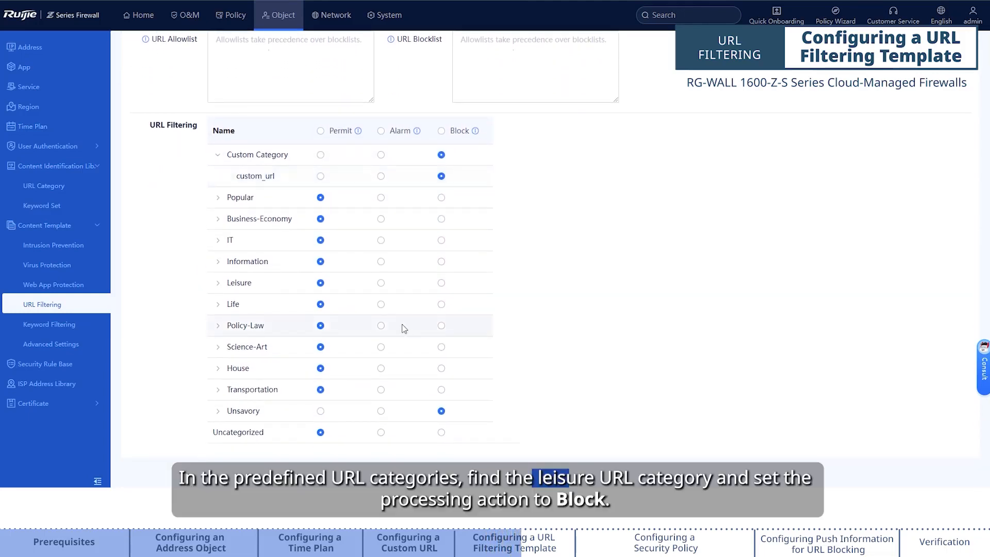
click(217, 284)
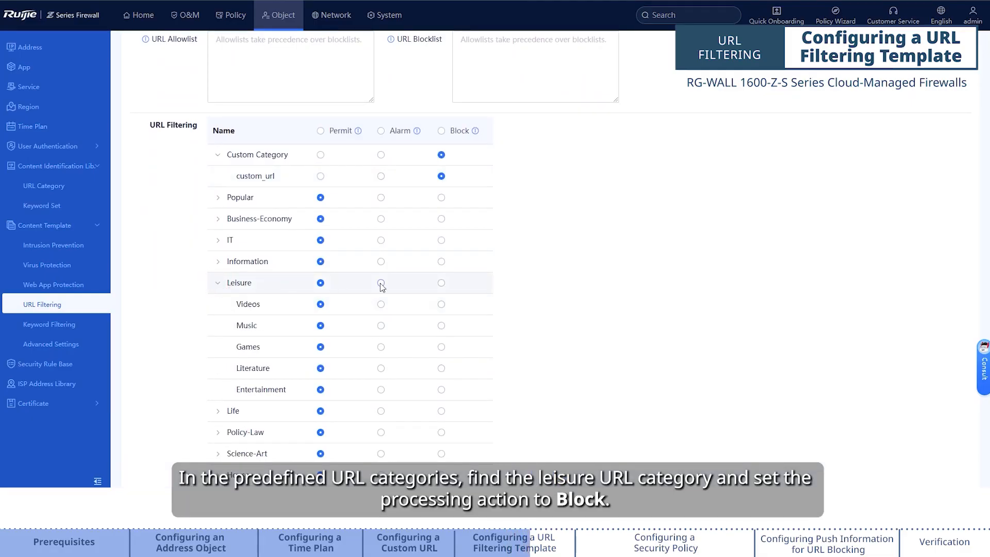
click(440, 283)
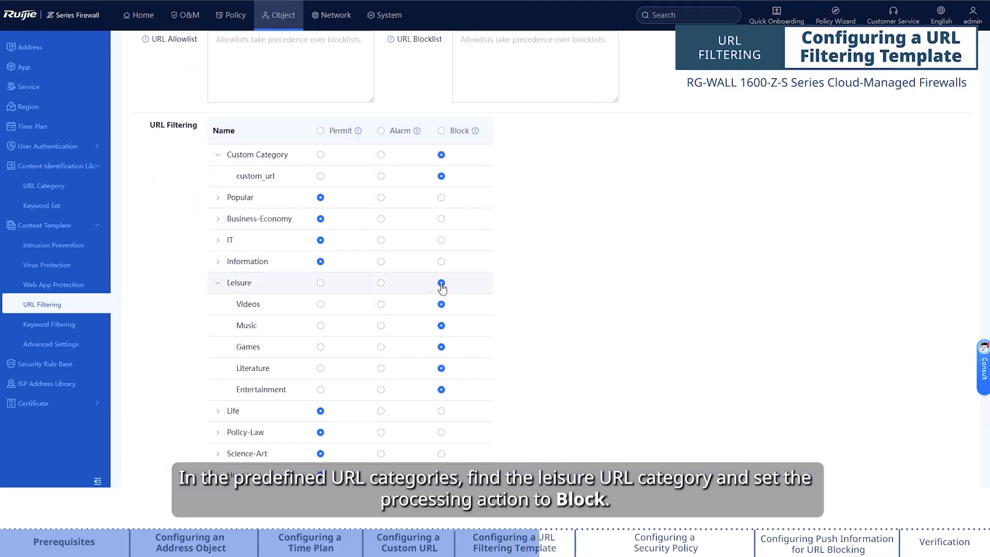
scroll(442, 288, down, 3)
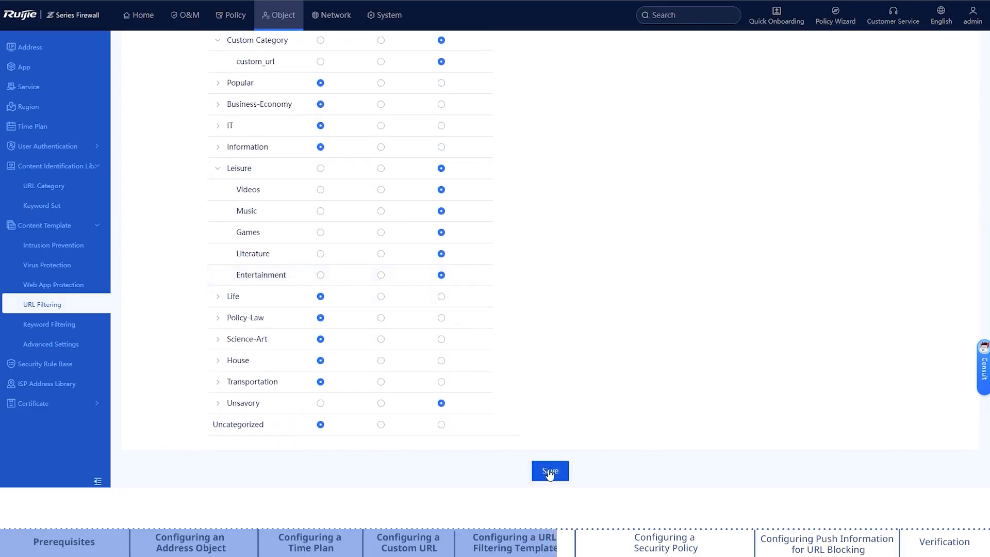
click(549, 471)
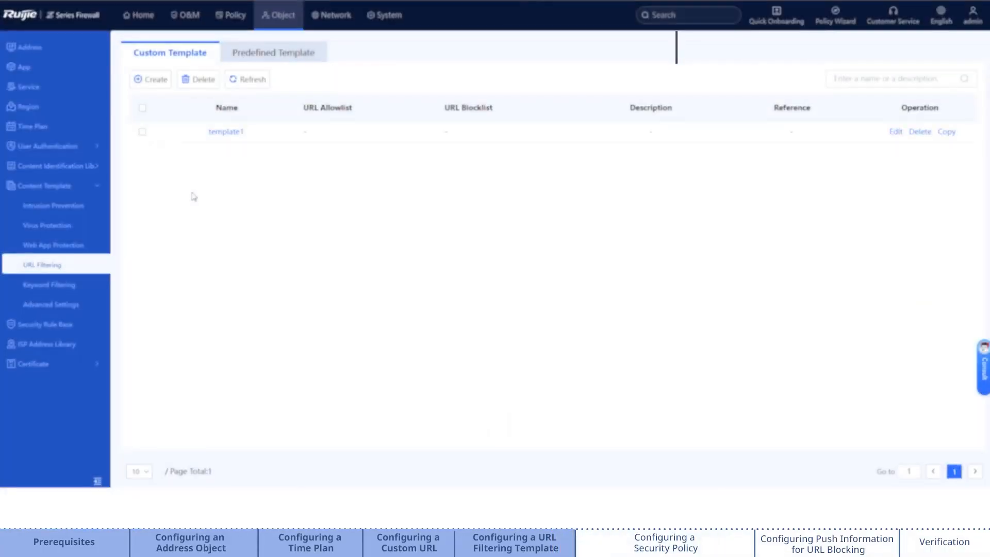
- Start a new security policy and name it policy1
click(233, 21)
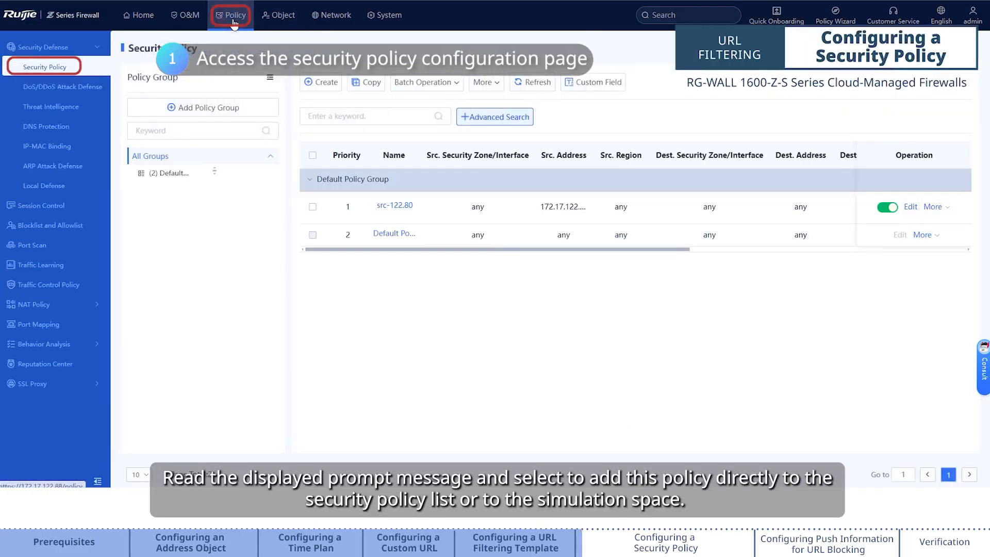
click(319, 83)
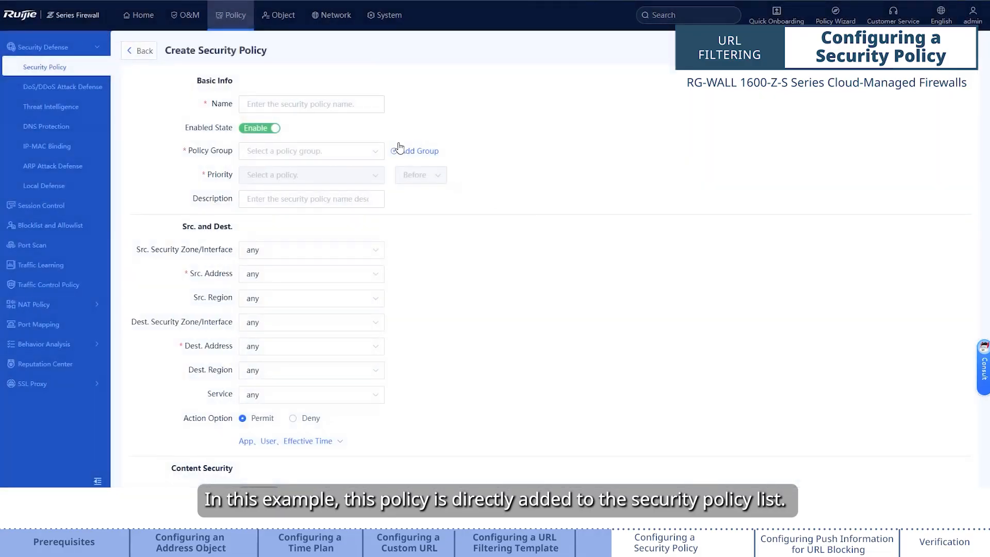
click(337, 105)
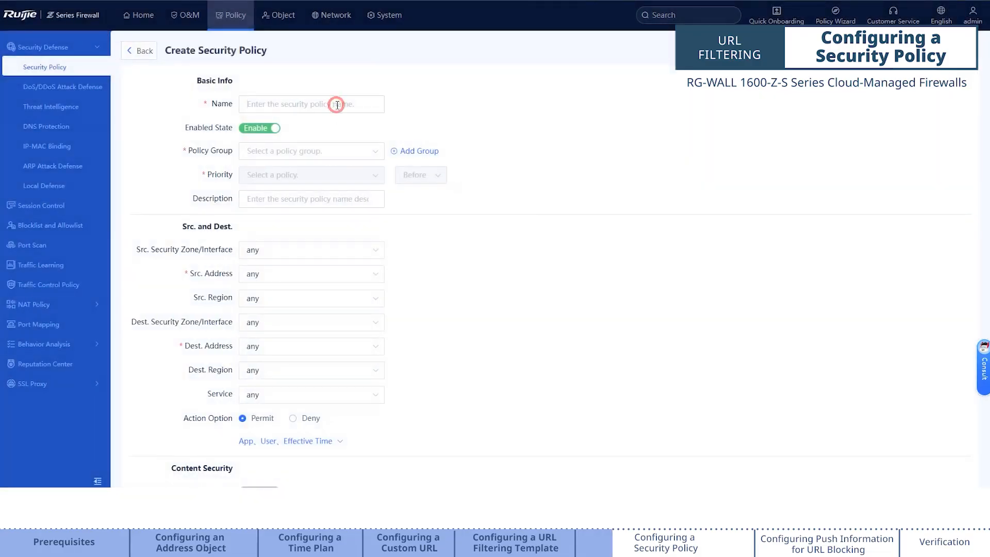
text(policy1)
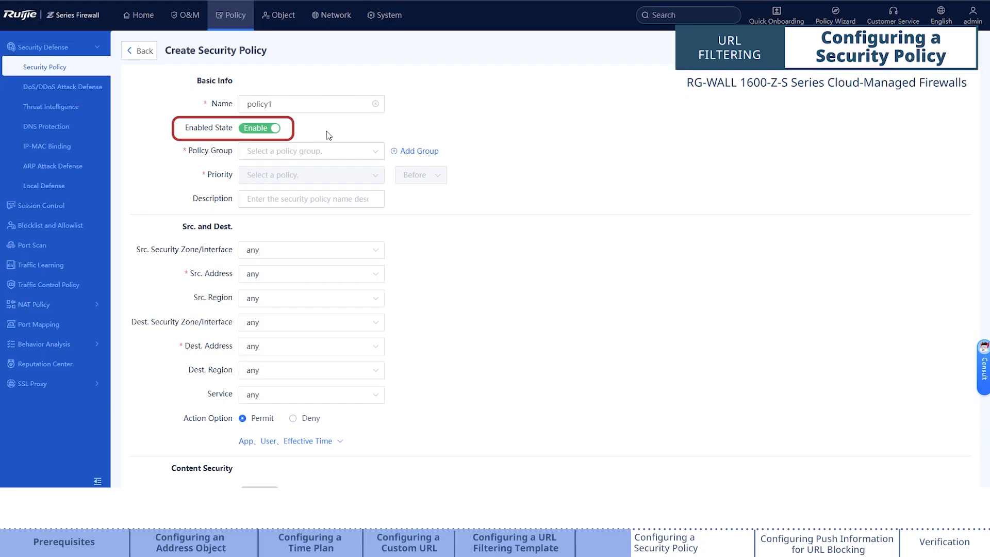
- Assign the policy to Default Policy Group and set its priority before the src-122.80 policy
click(324, 151)
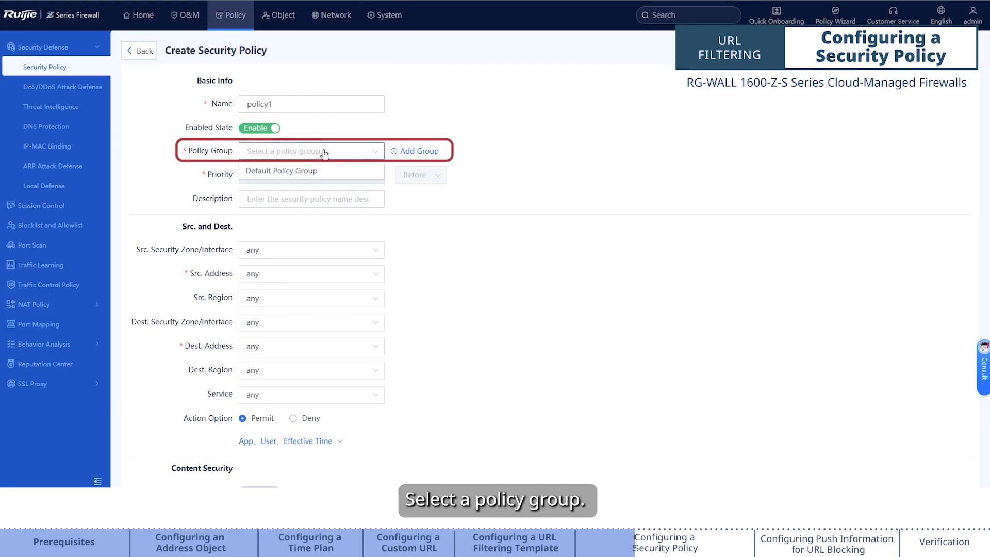
click(320, 170)
click(317, 176)
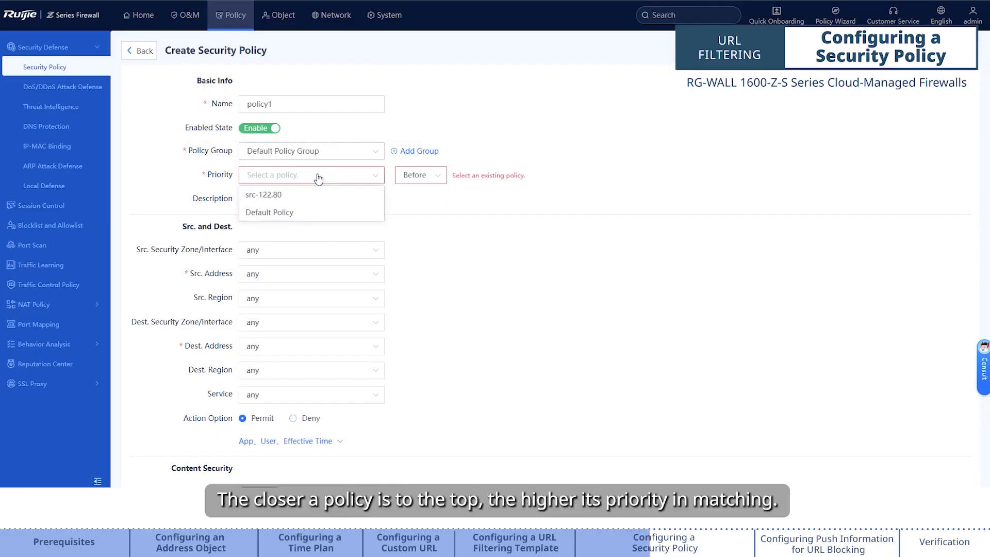
click(309, 195)
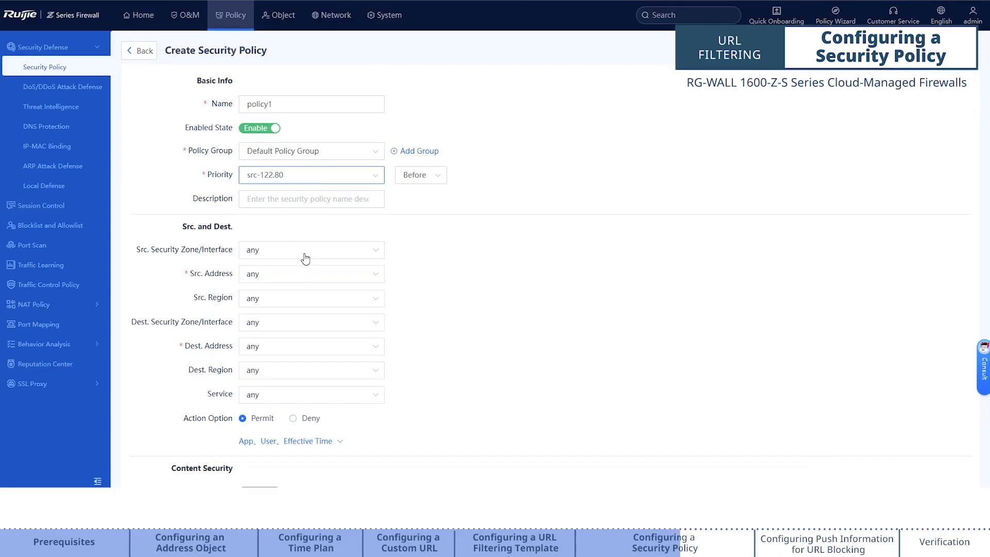
- Set the policy's source security zone to trust and its source address to the staff address object
click(305, 254)
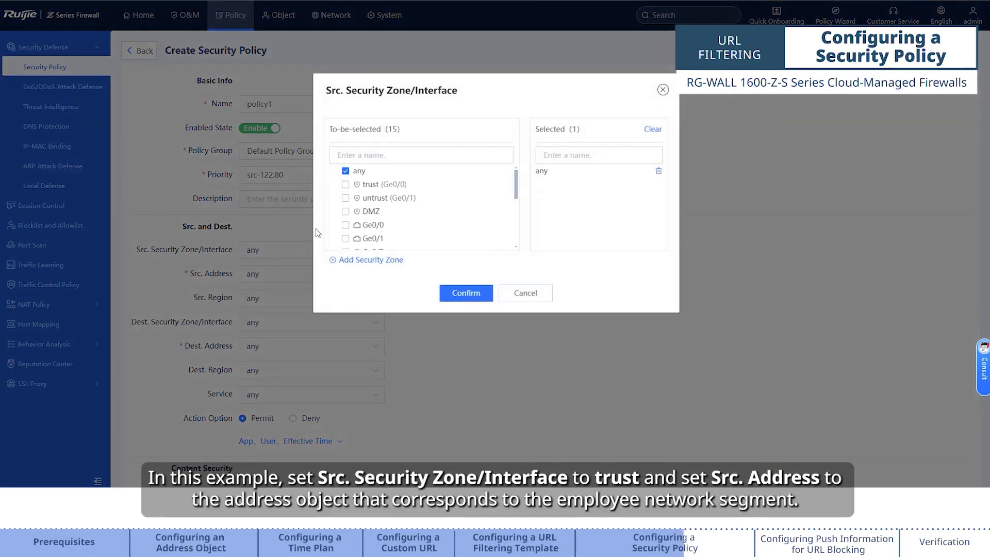
click(345, 184)
click(455, 292)
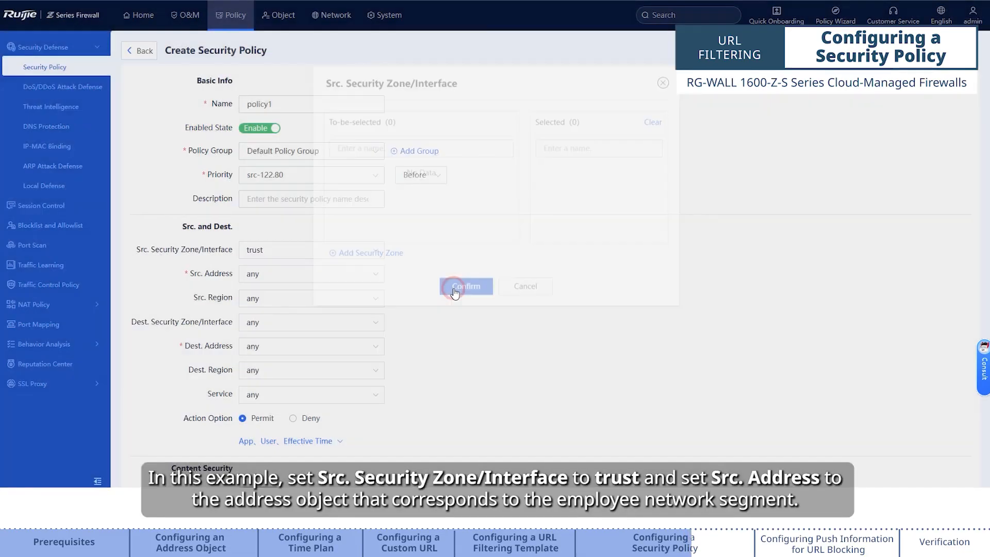
click(347, 274)
click(286, 199)
click(450, 311)
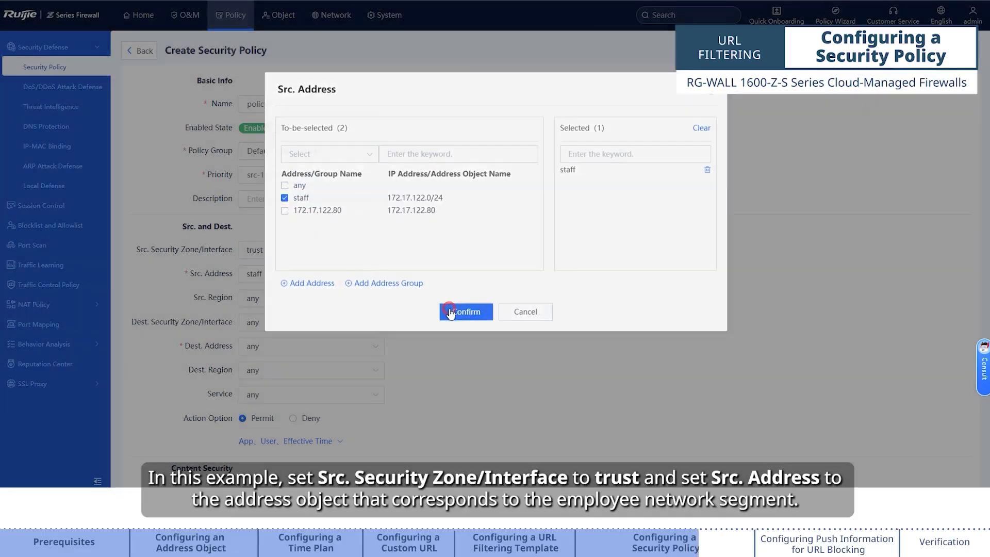
- Set the policy's effective time to the workTime plan and its action option to Permit
scroll(453, 311, down, 2)
click(333, 336)
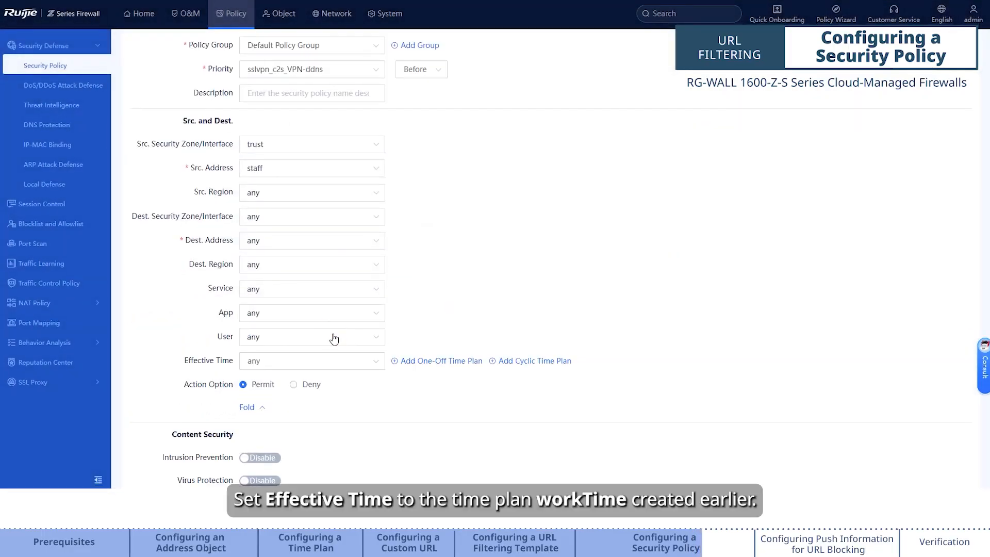
scroll(334, 337, down, 1)
click(340, 310)
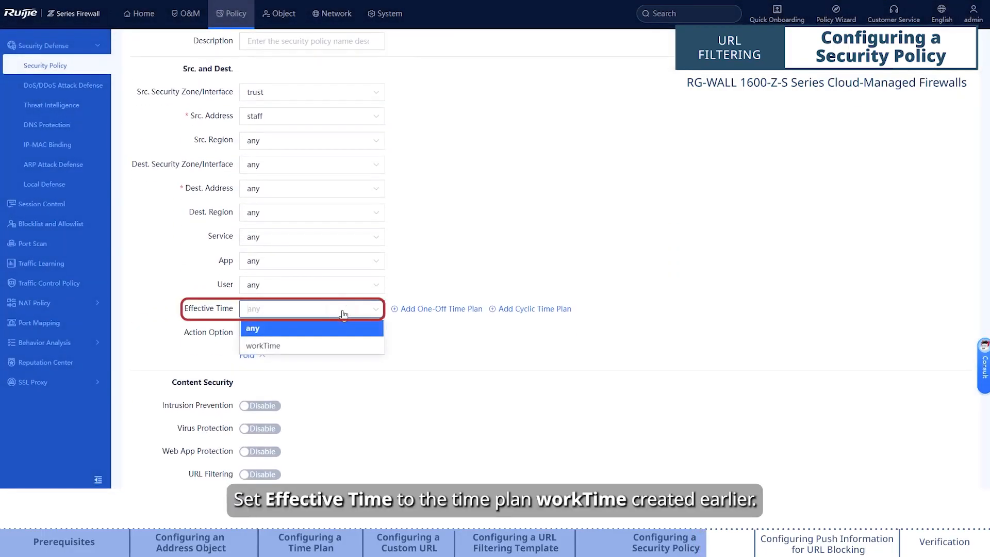
click(323, 346)
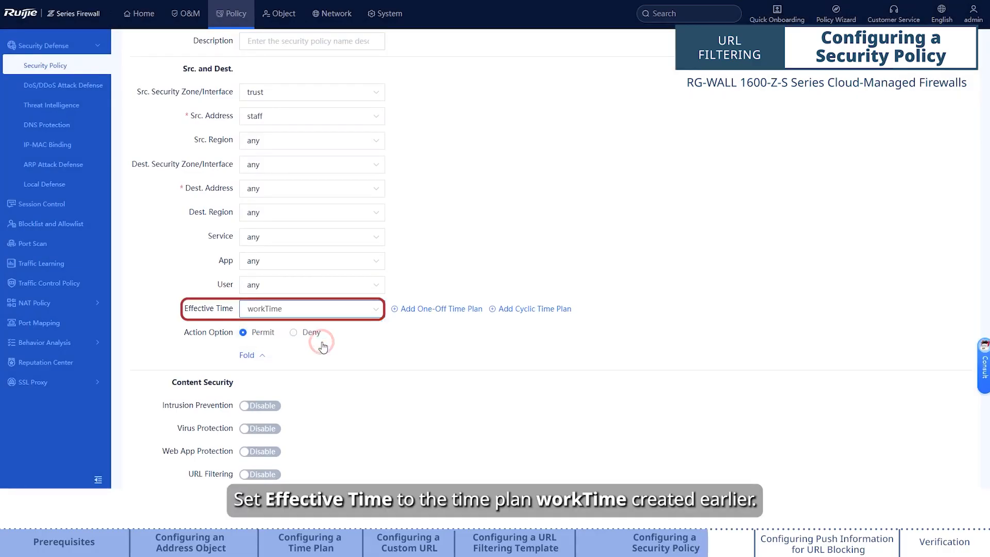
click(257, 335)
scroll(289, 342, down, 2)
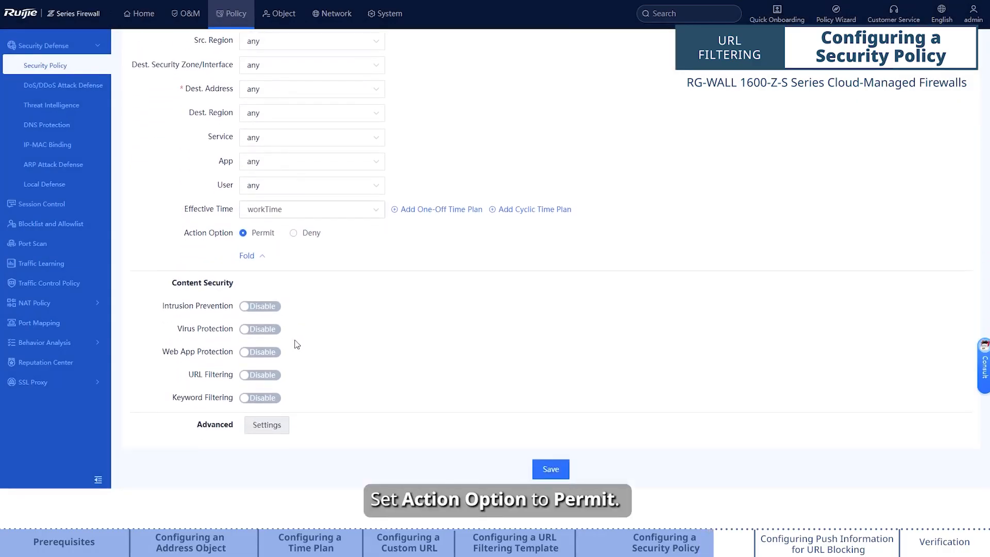
- Enable URL filtering for the policy with the template1 filtering template and save the security policy
click(272, 375)
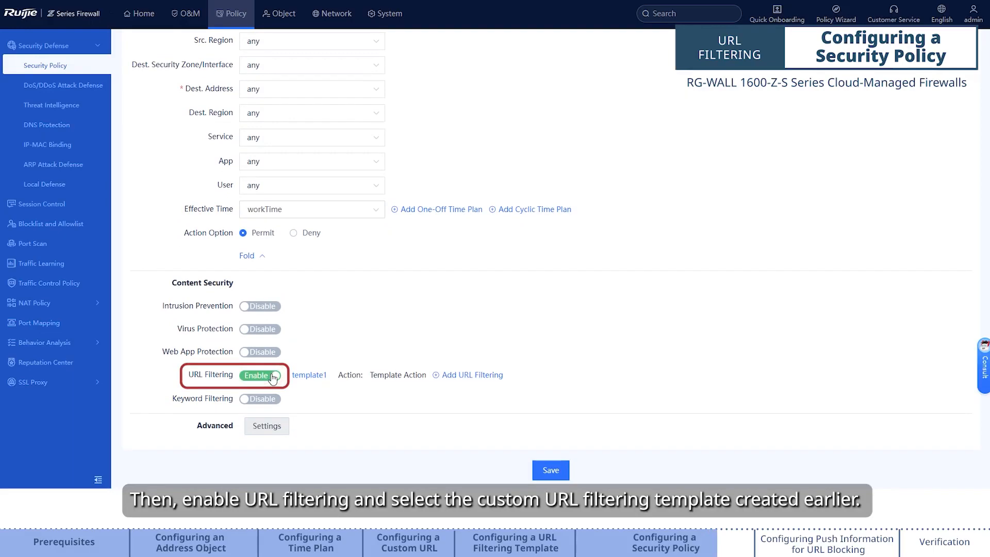
click(309, 376)
click(366, 149)
click(524, 201)
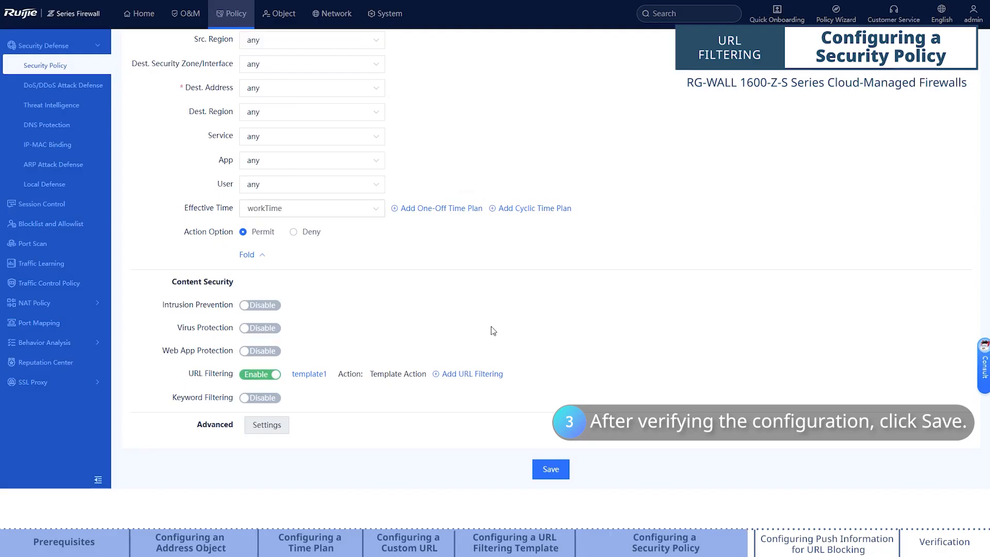
click(550, 469)
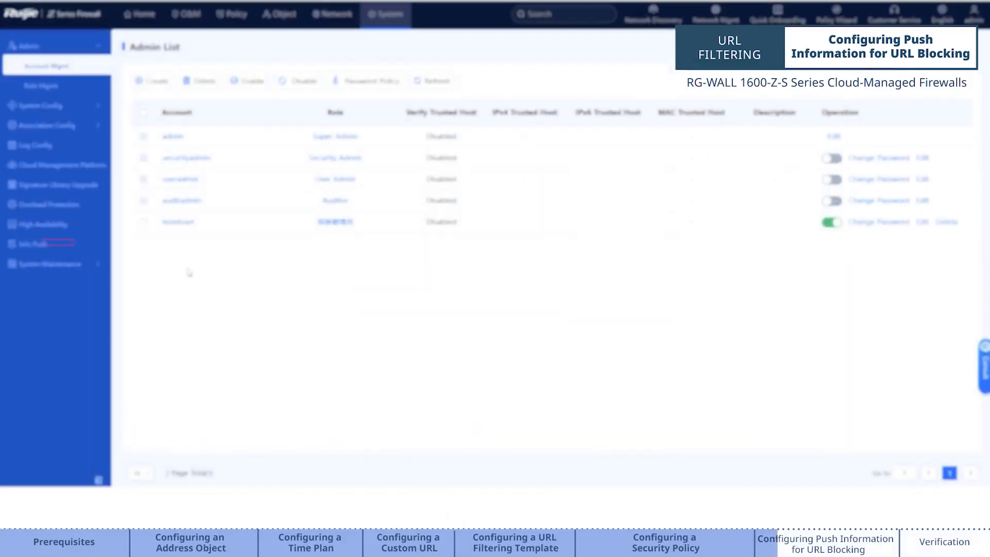
- Enable the Content Security-based Blocking Prompt in the system's Info Push settings
click(42, 247)
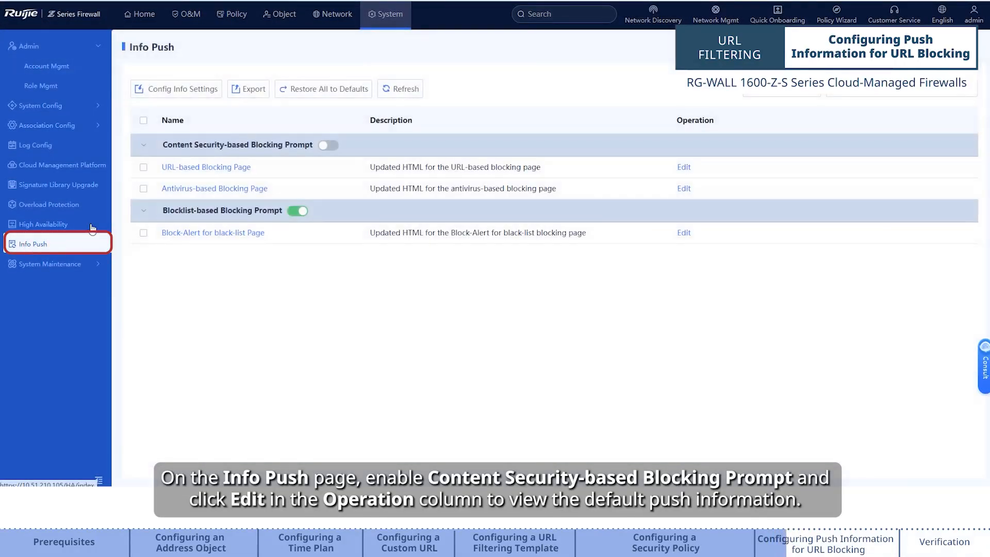
click(323, 145)
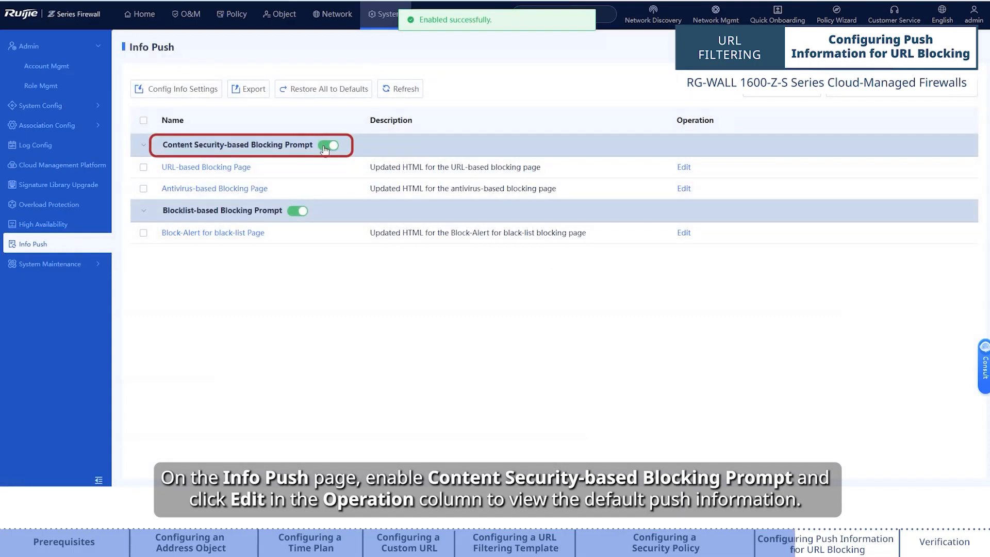
click(683, 167)
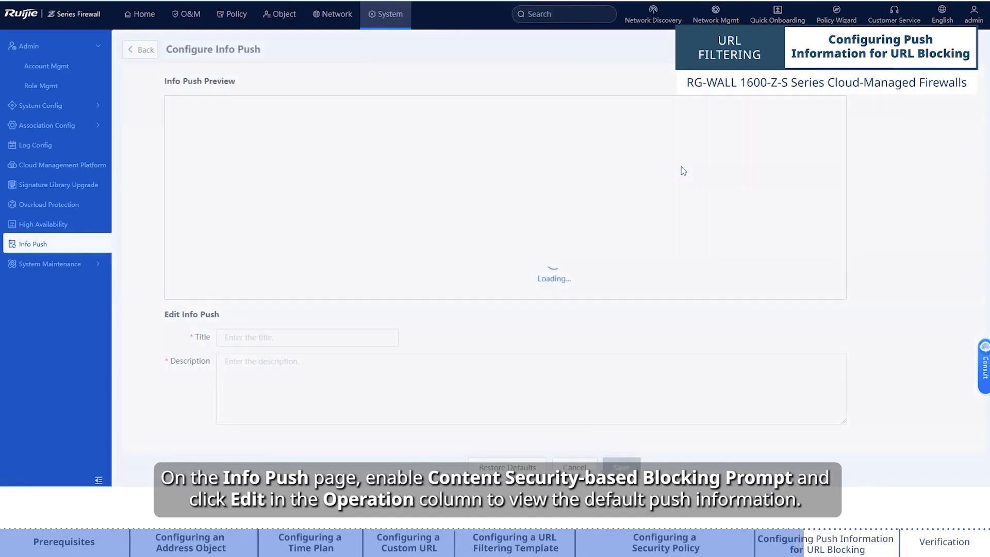
scroll(623, 201, down, 2)
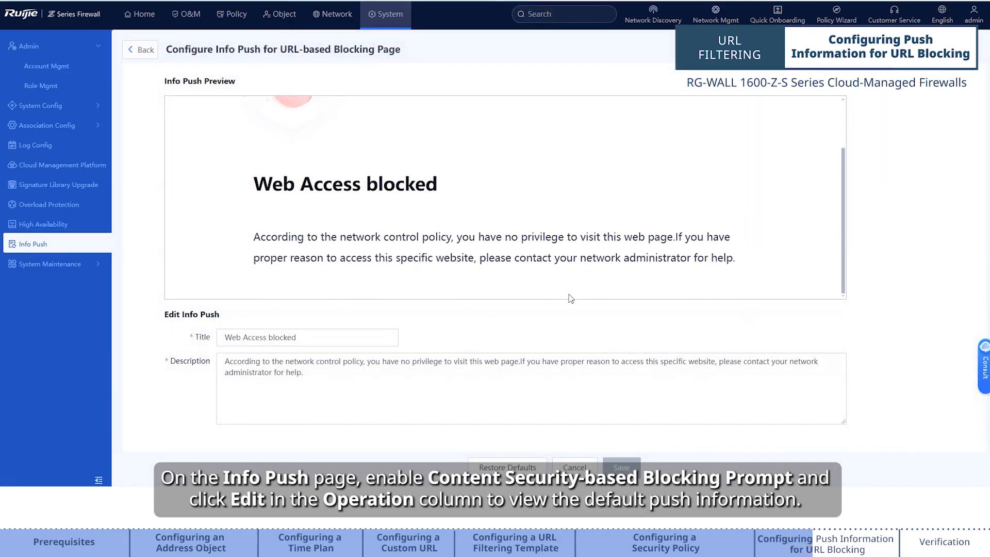
triple_click(329, 375)
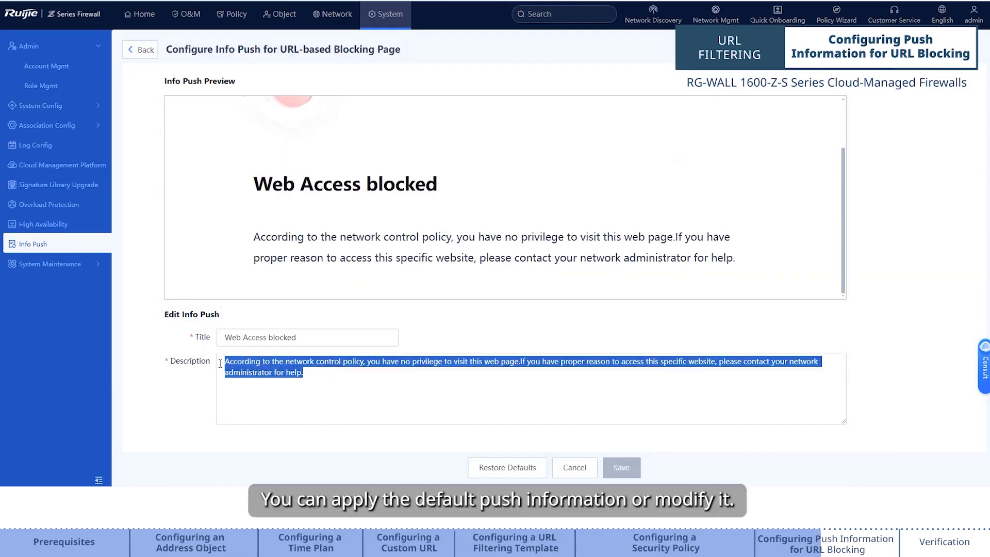
key(BackSpace)
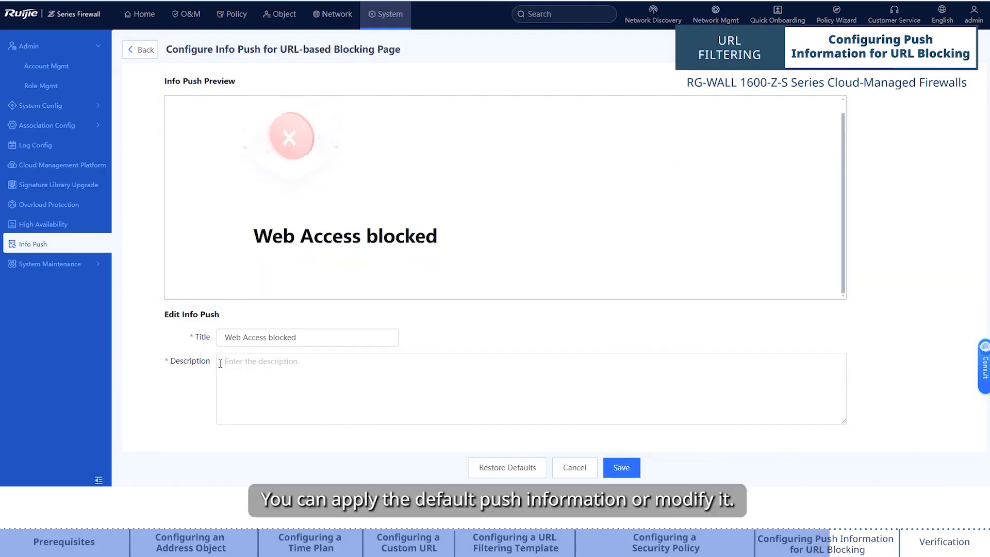
text(The company prohibits employees from accessing leisure websites and www.abc.com during working hours. If you have any questions, contact the administrator.)
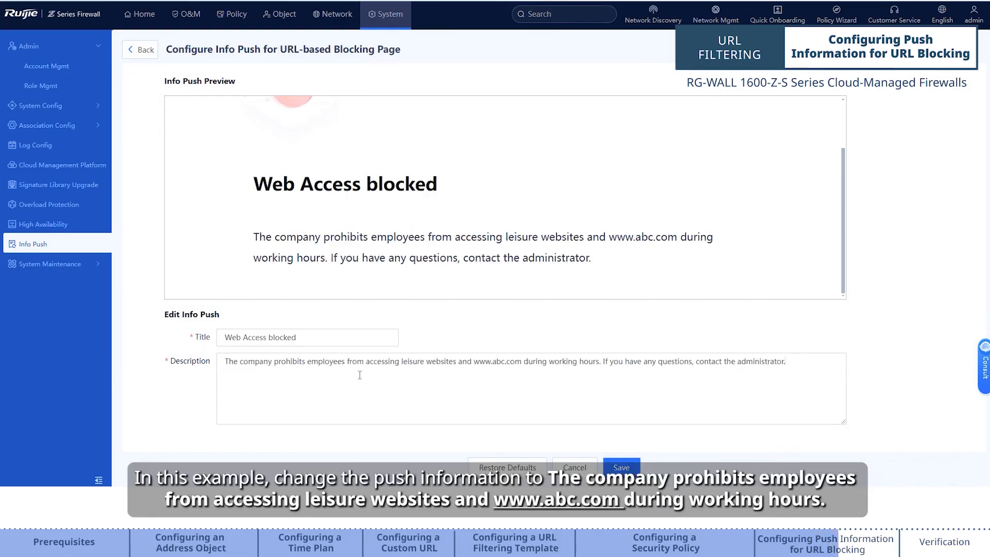
drag(475, 360, 524, 362)
click(604, 452)
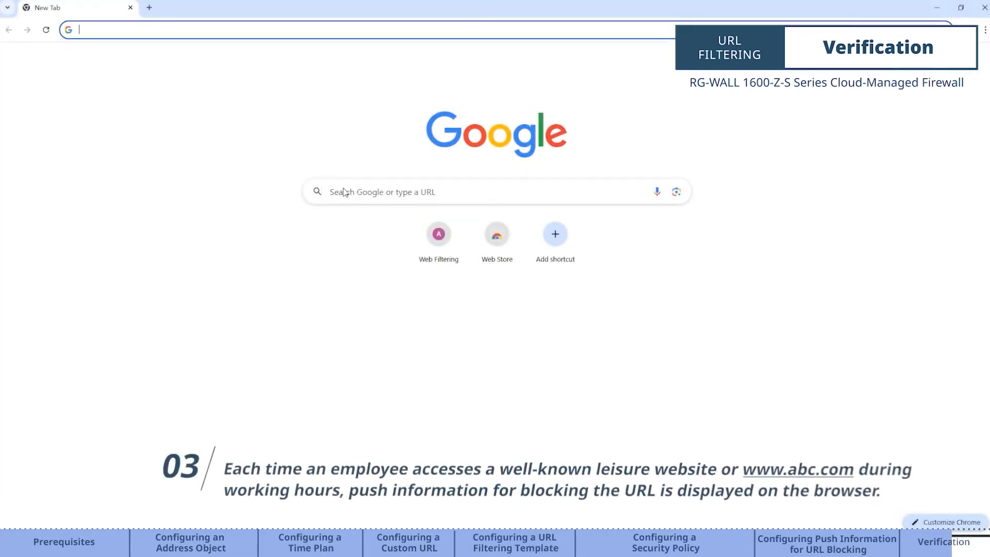
click(409, 192)
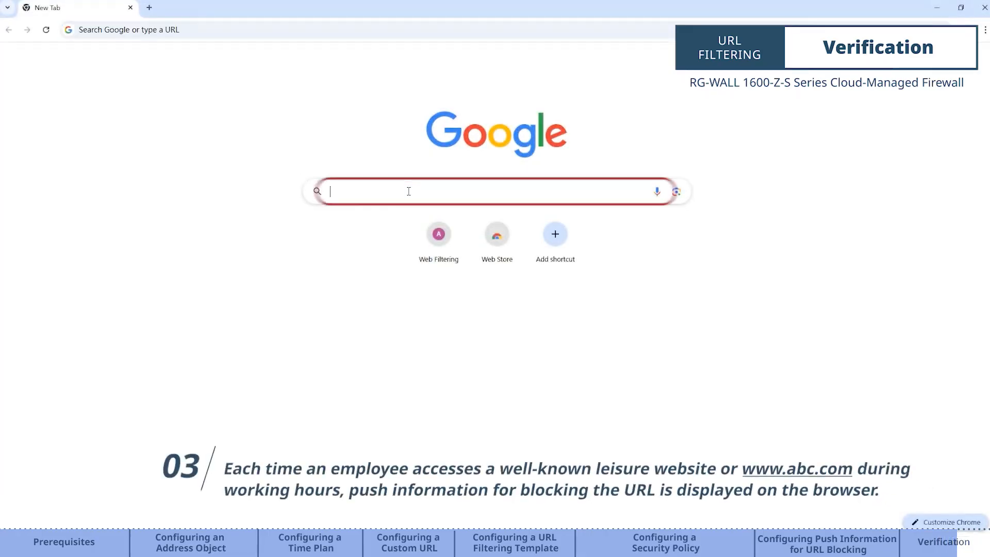
text(www.ab)
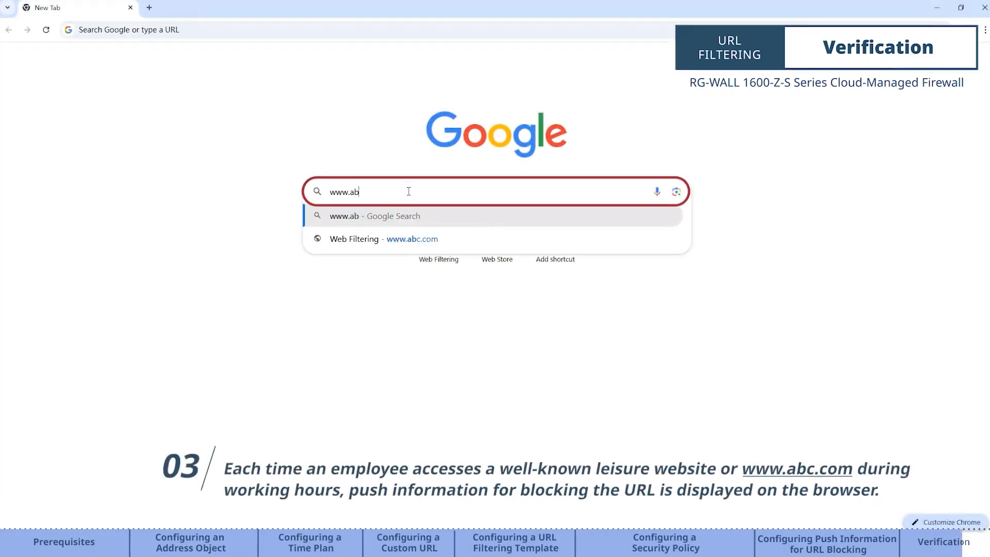
text(c.com)
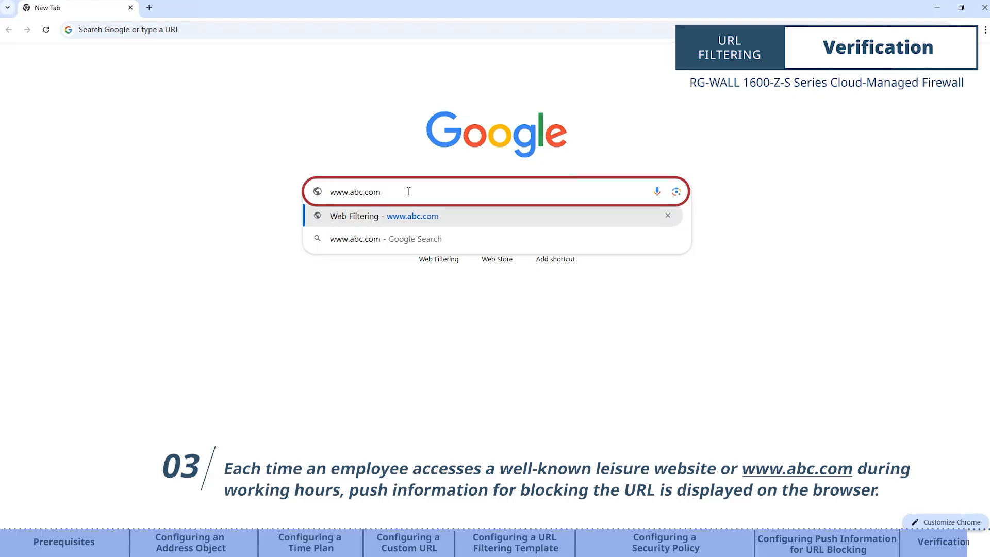
key(Return)
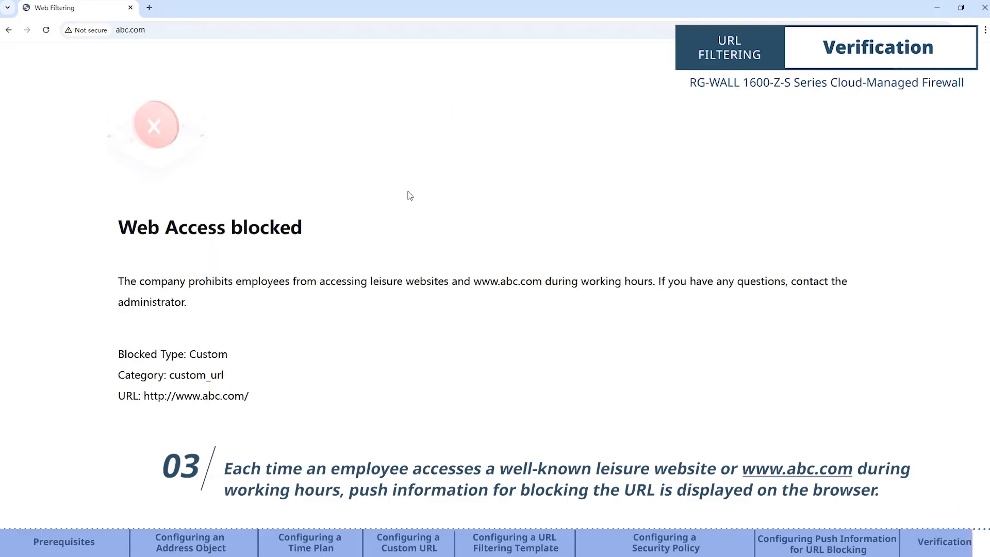